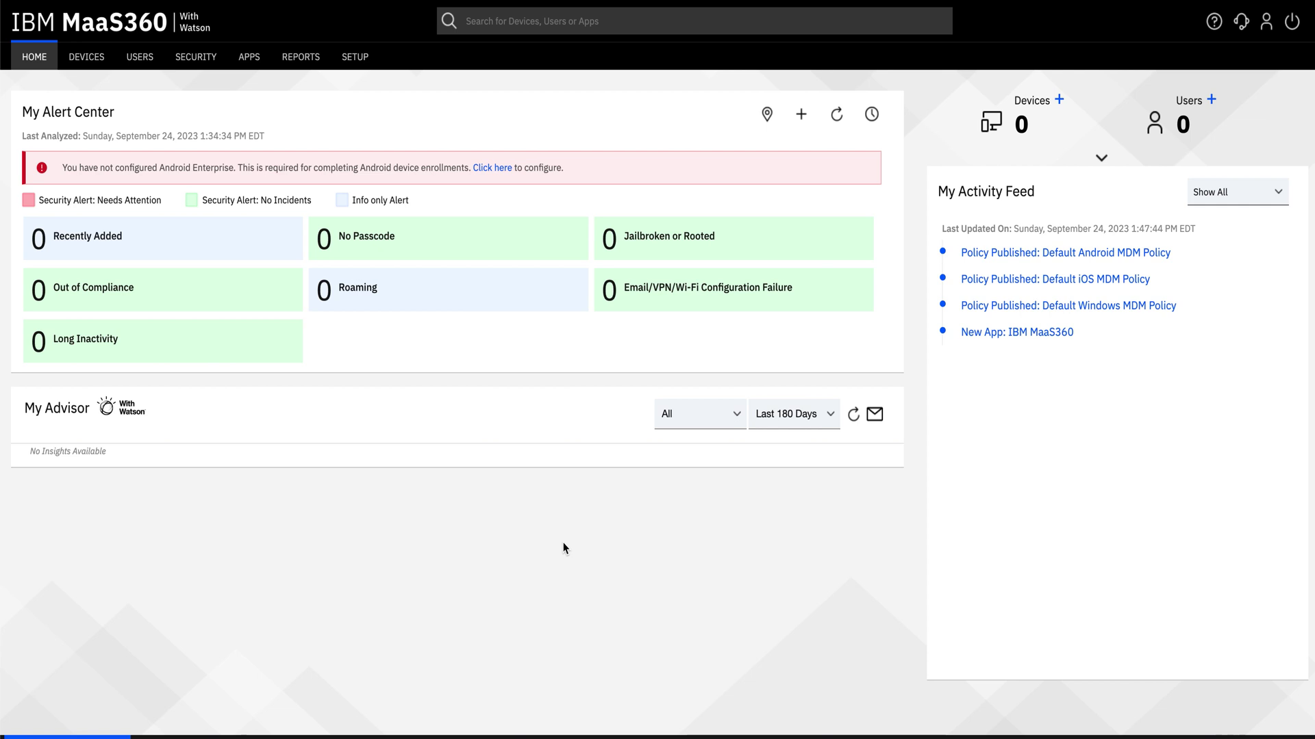
Step: Drop open the SECURITY menu on the Home dashboard
{"action": "mouse_move", "coordinate": [224, 357]}
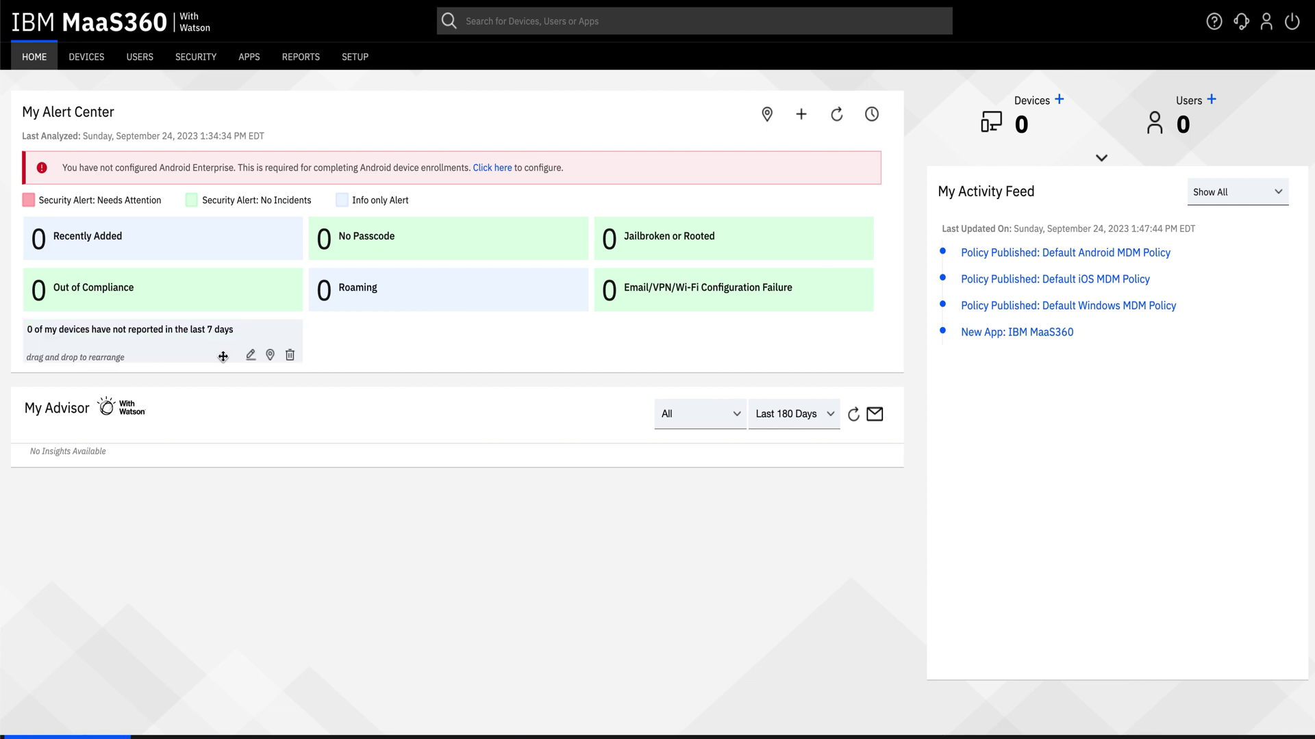
Step: Open the Security Policies list under SECURITY > Policy Management
{"action": "mouse_move", "coordinate": [198, 57]}
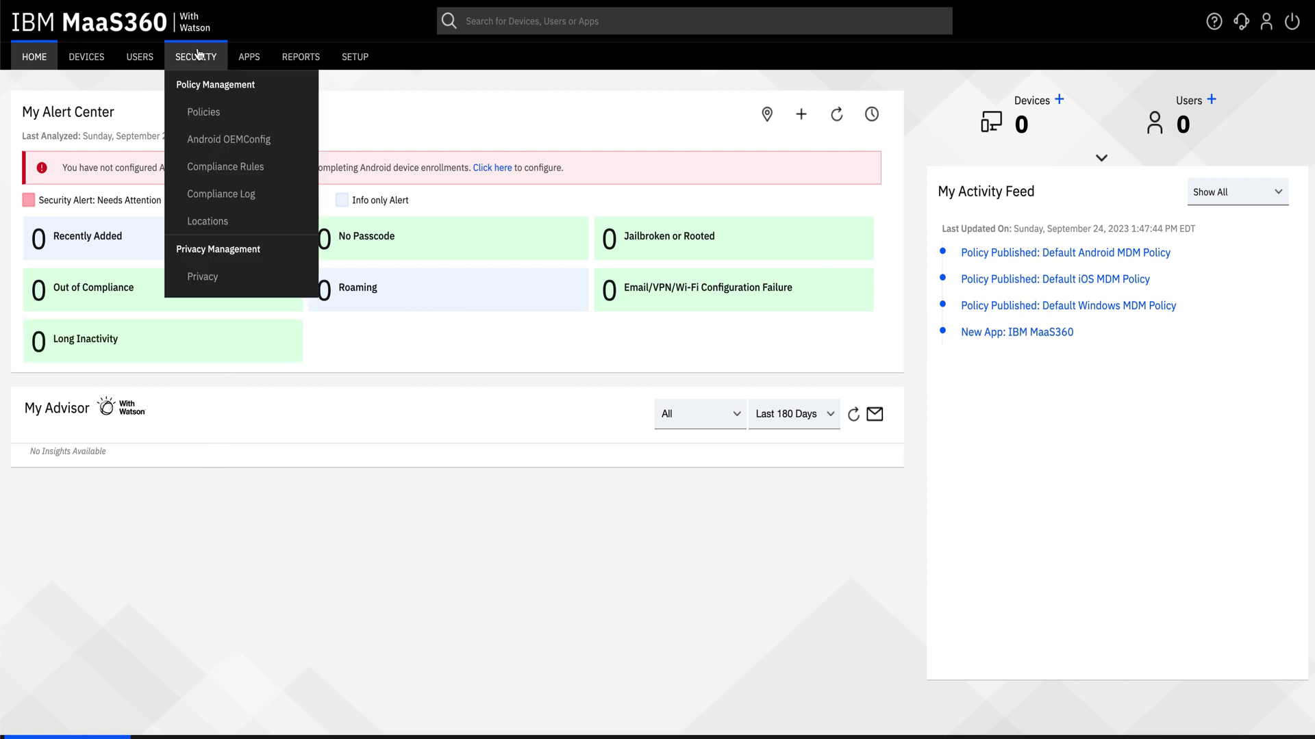
{"action": "left_click", "coordinate": [200, 119]}
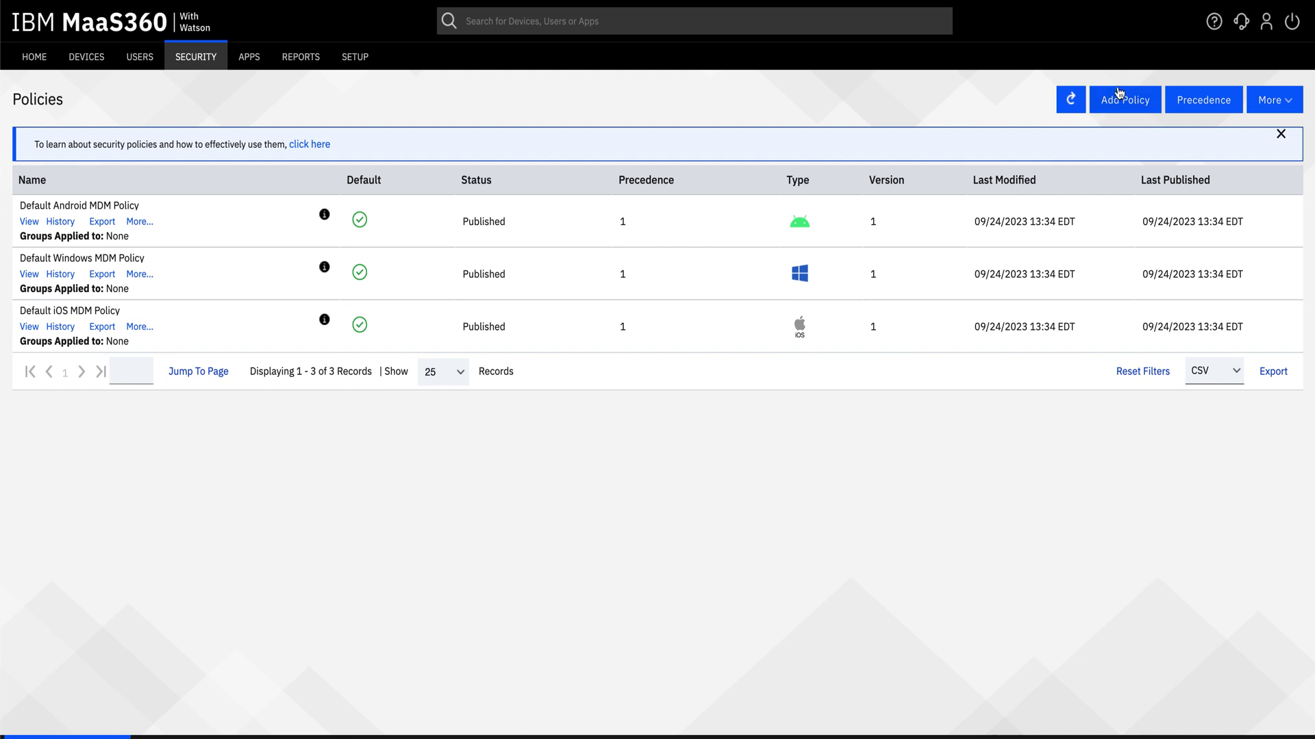
Step: Add an iOS MDM policy named 'Test Policy' starting from the Default iOS MDM Policy
{"action": "left_click", "coordinate": [1118, 100]}
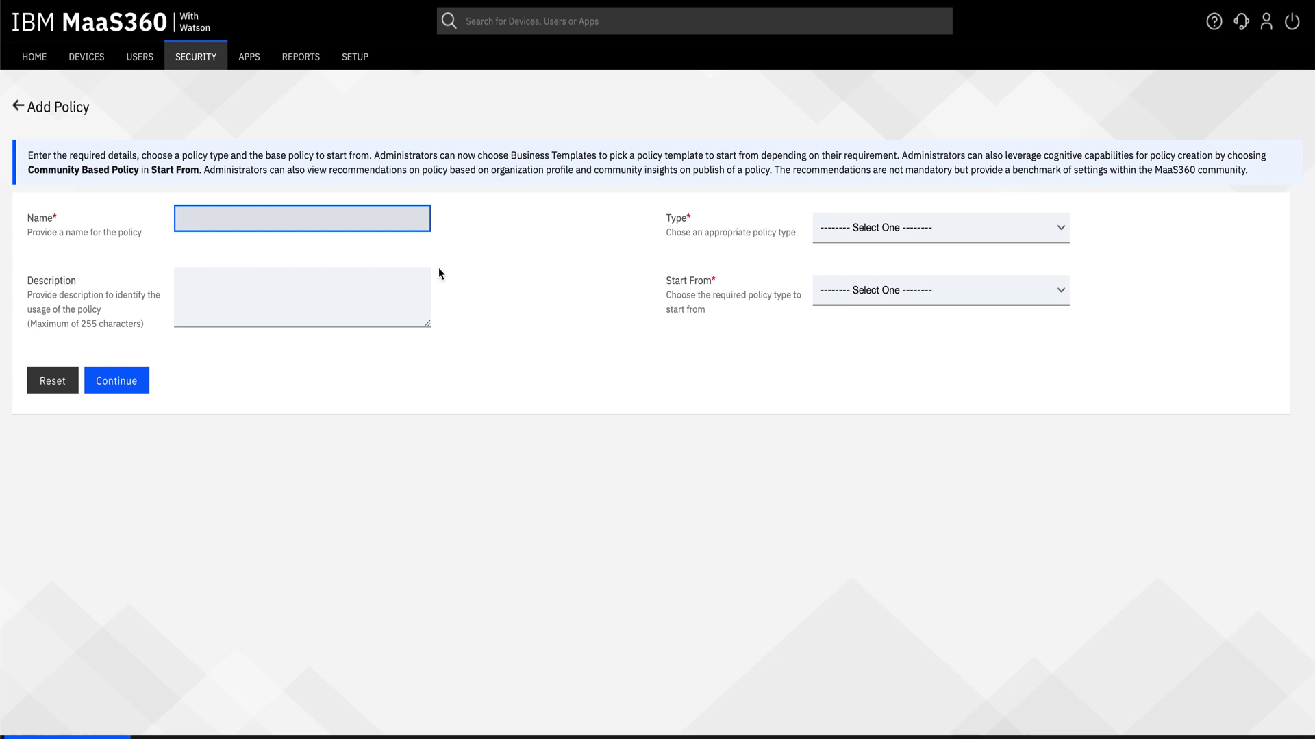
{"action": "type", "text": "Test Policy"}
{"action": "left_click", "coordinate": [904, 222]}
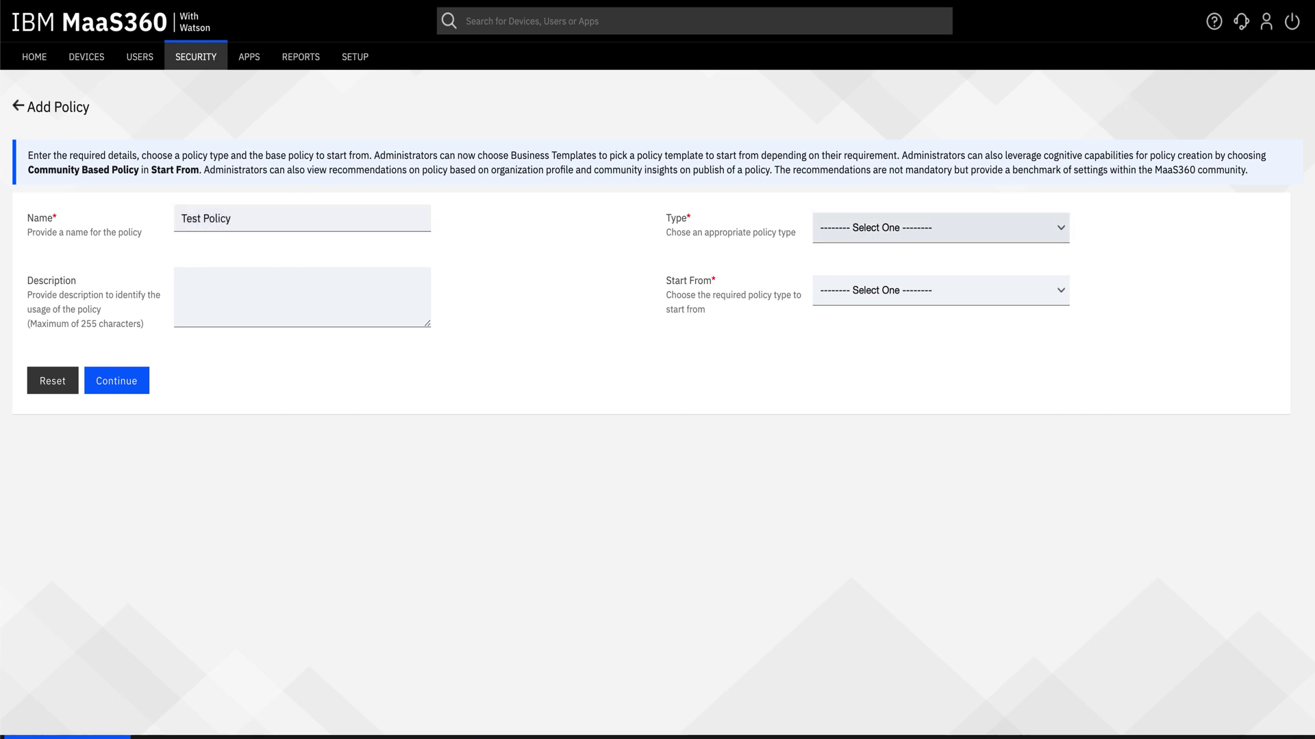
{"action": "left_click", "coordinate": [904, 223]}
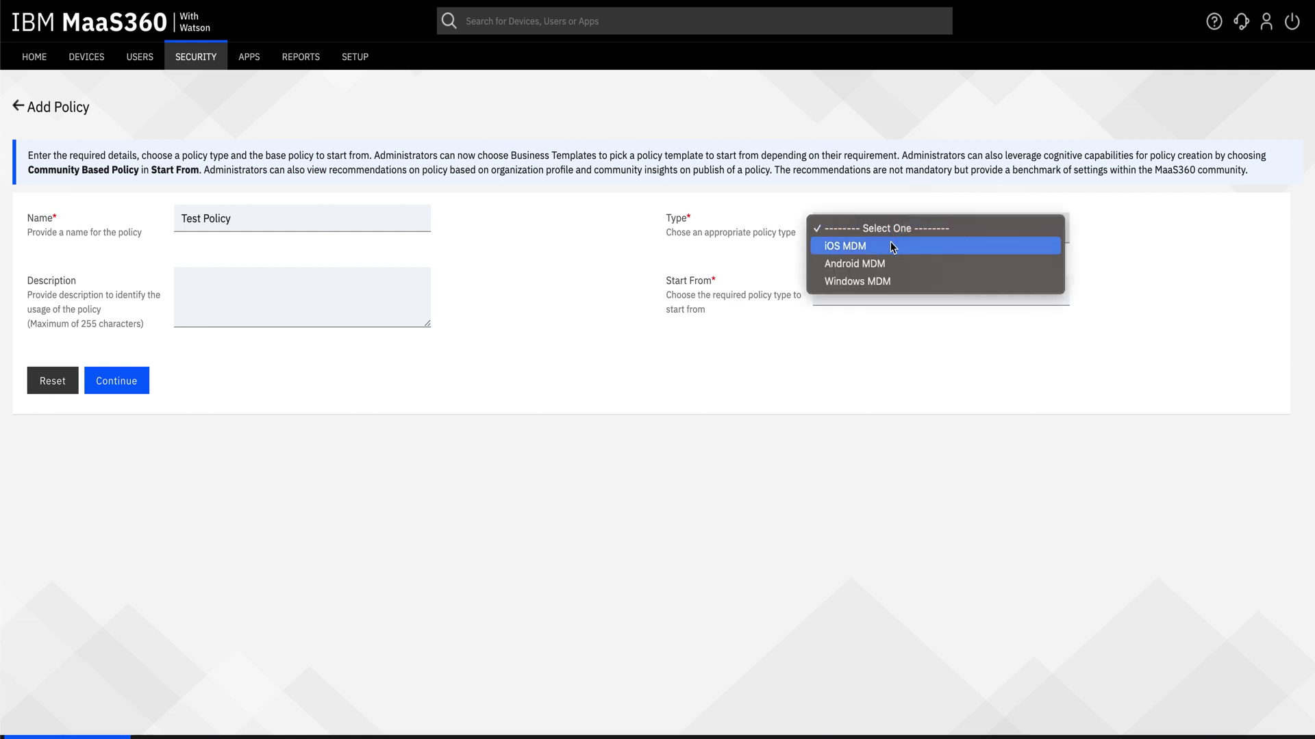
{"action": "left_click", "coordinate": [892, 248]}
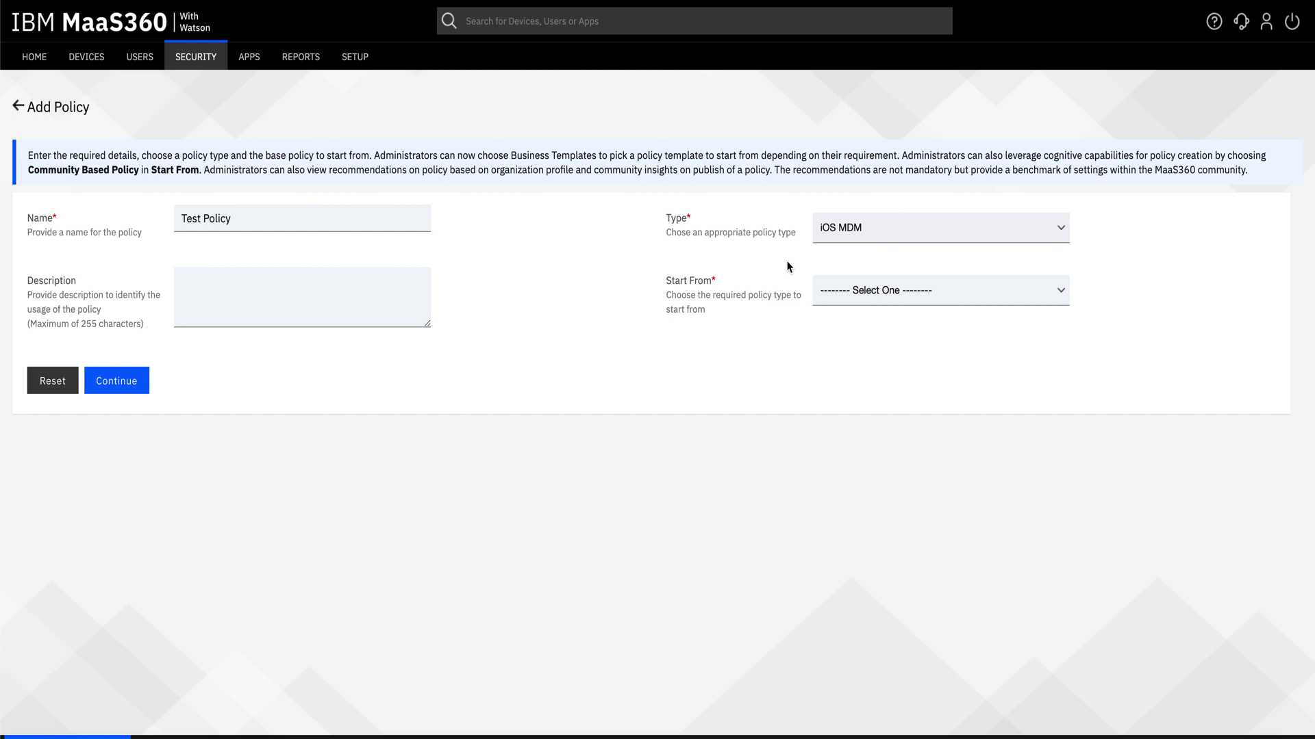
{"action": "left_click", "coordinate": [867, 289]}
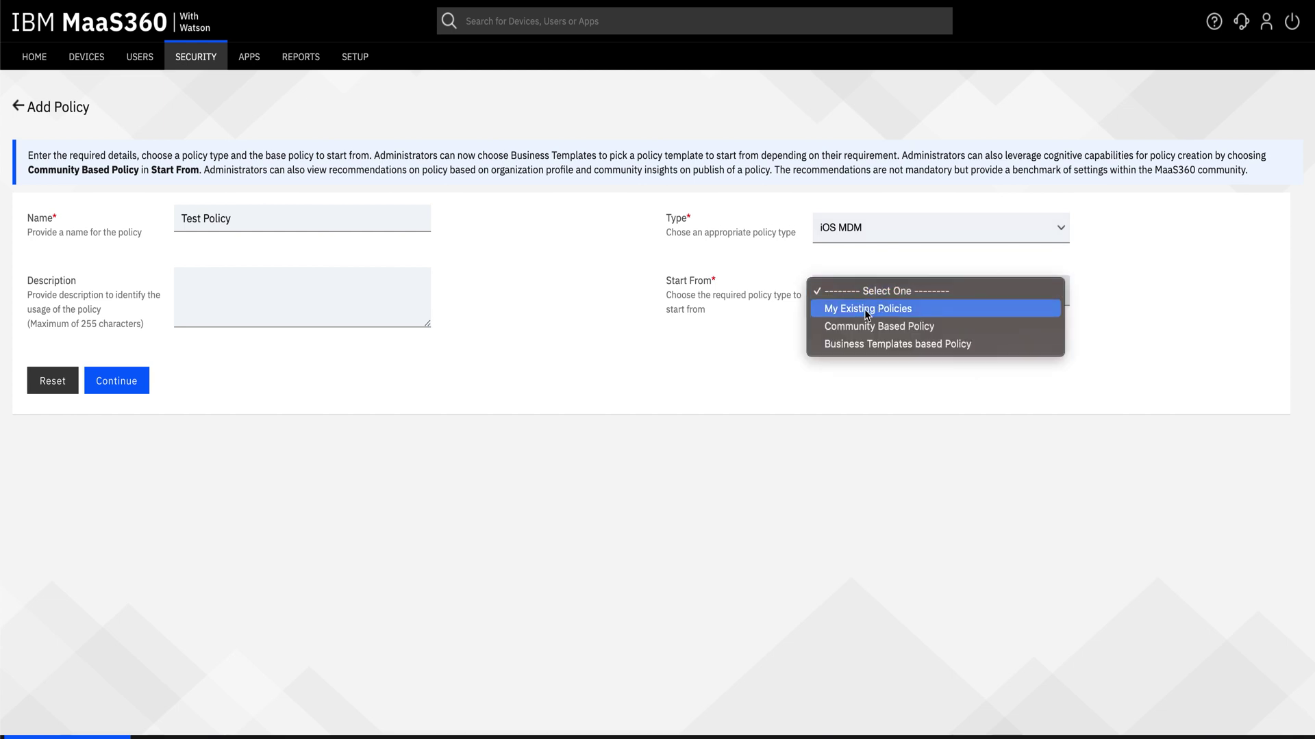
{"action": "left_click", "coordinate": [865, 309]}
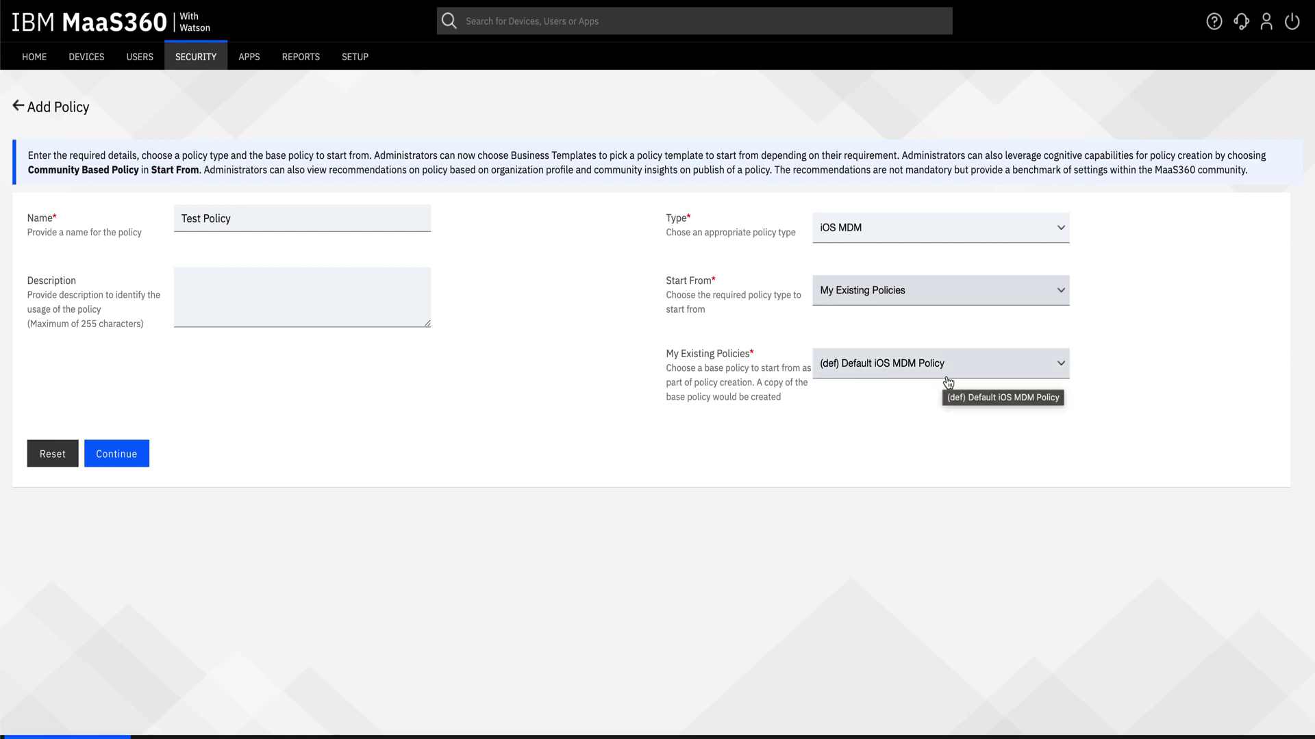
{"action": "left_click", "coordinate": [128, 461]}
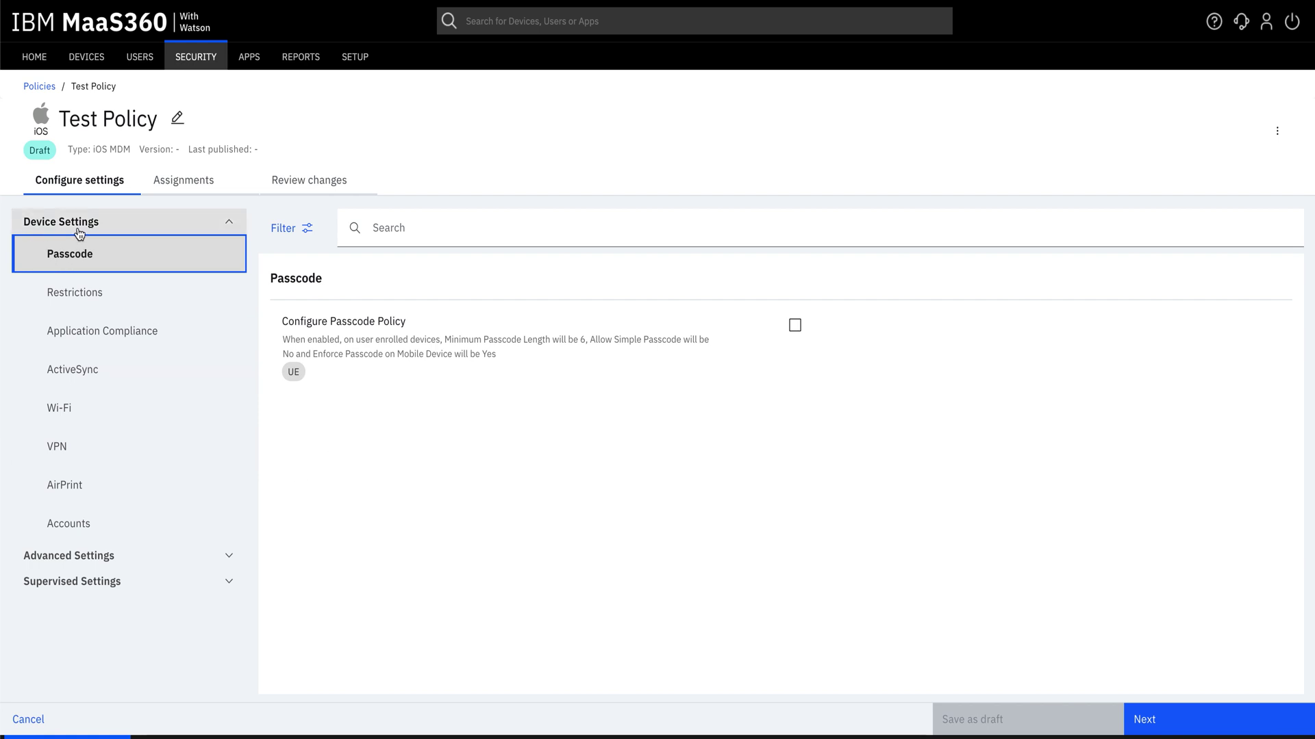
Step: Show the Test Policy's Restrictions settings and make them editable
{"action": "left_click", "coordinate": [76, 298]}
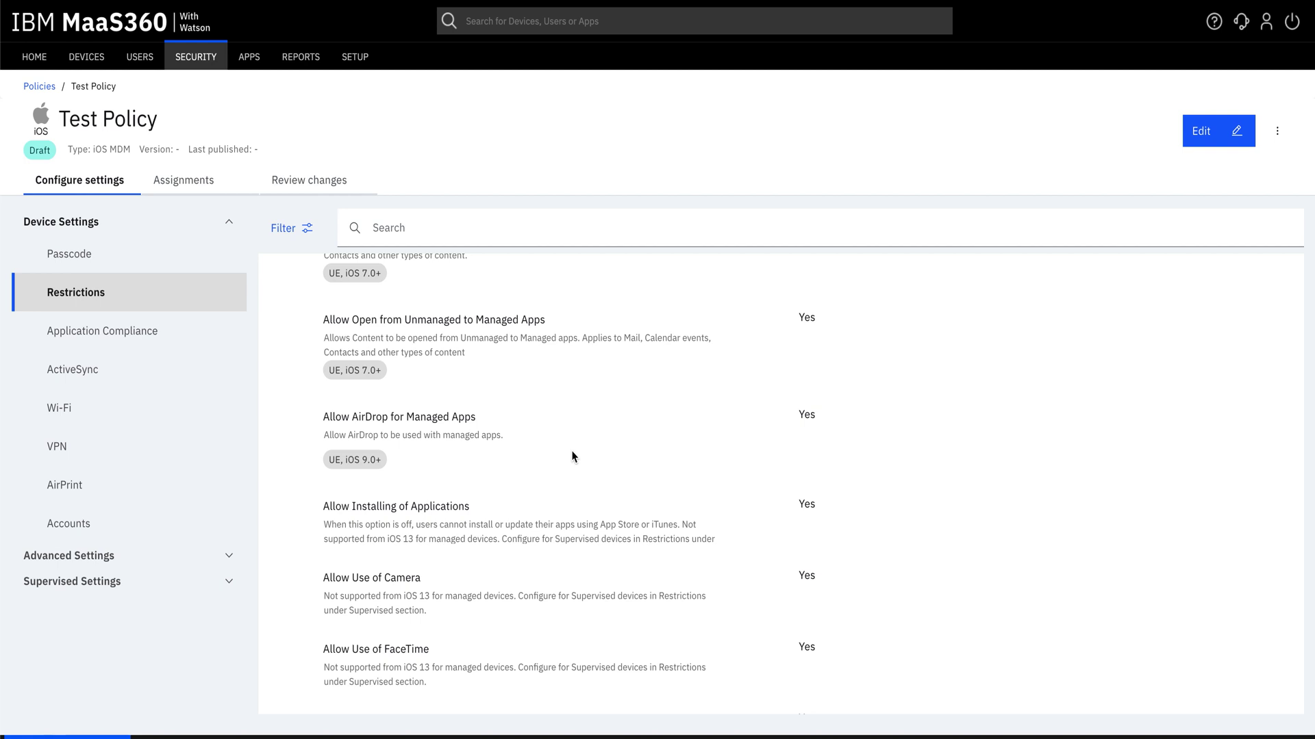
{"action": "scroll", "coordinate": [574, 457], "scroll_direction": "down", "scroll_amount": 1}
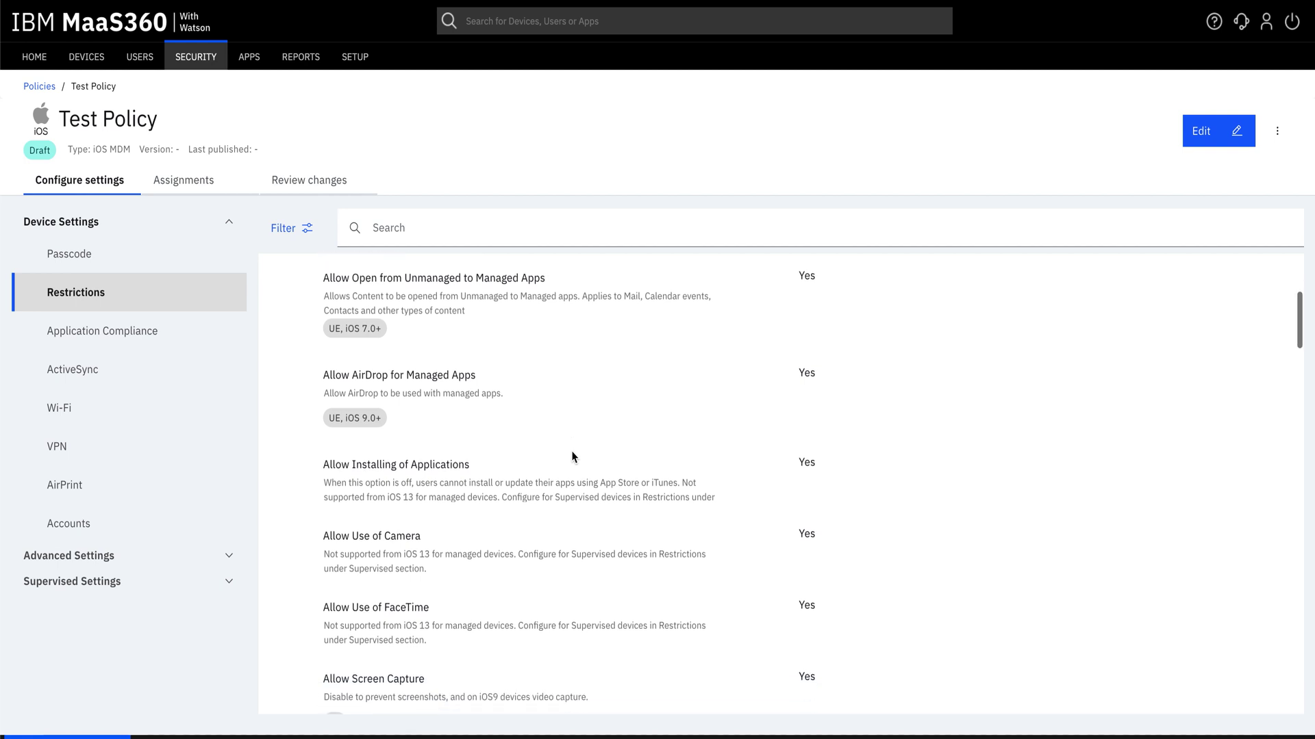
{"action": "left_click", "coordinate": [1193, 134]}
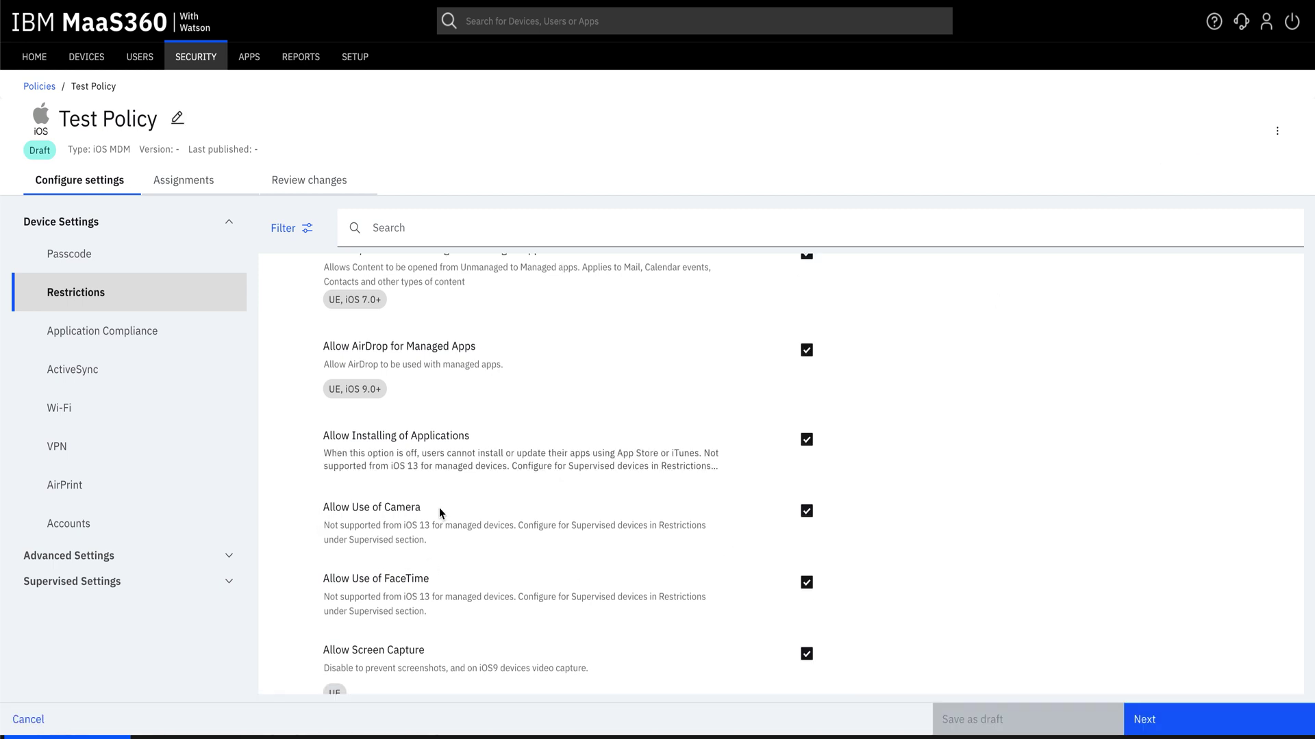
Step: Turn off Allow Use of Camera in the device restrictions
{"action": "left_click", "coordinate": [807, 510]}
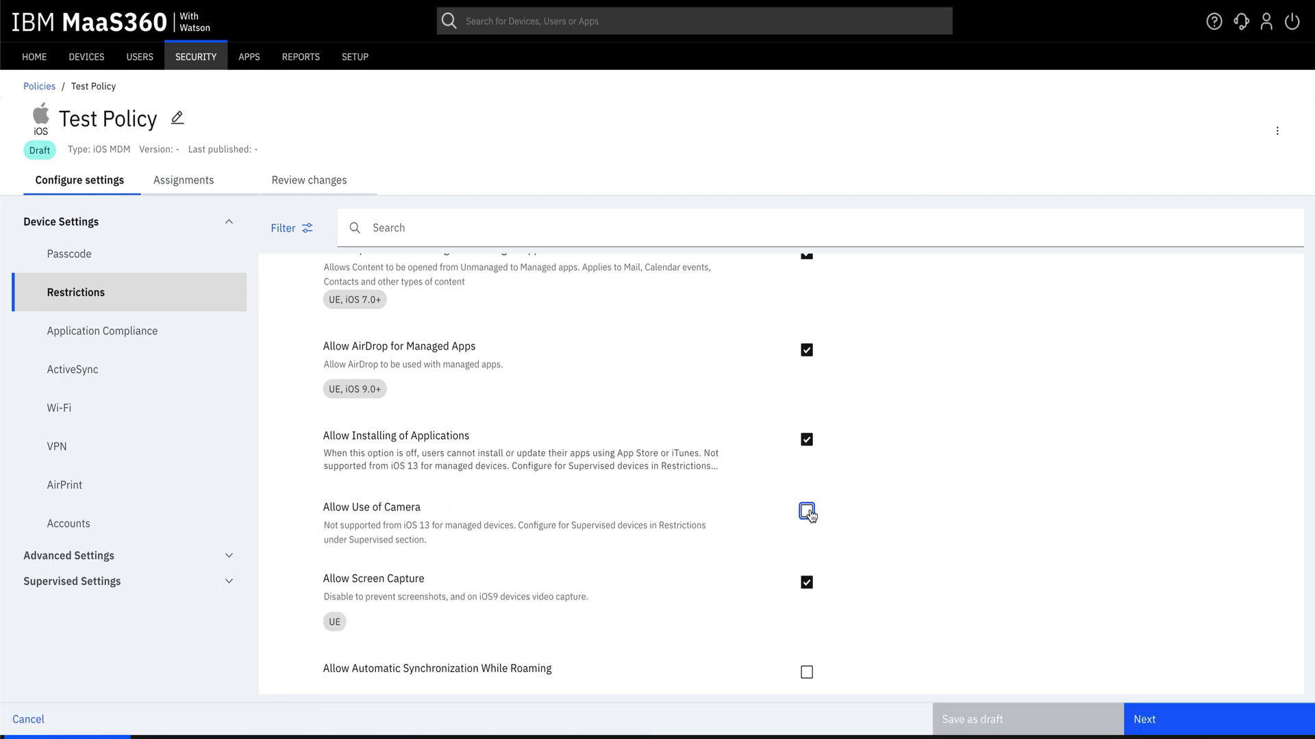
{"action": "scroll", "coordinate": [616, 548], "scroll_direction": "down", "scroll_amount": 2}
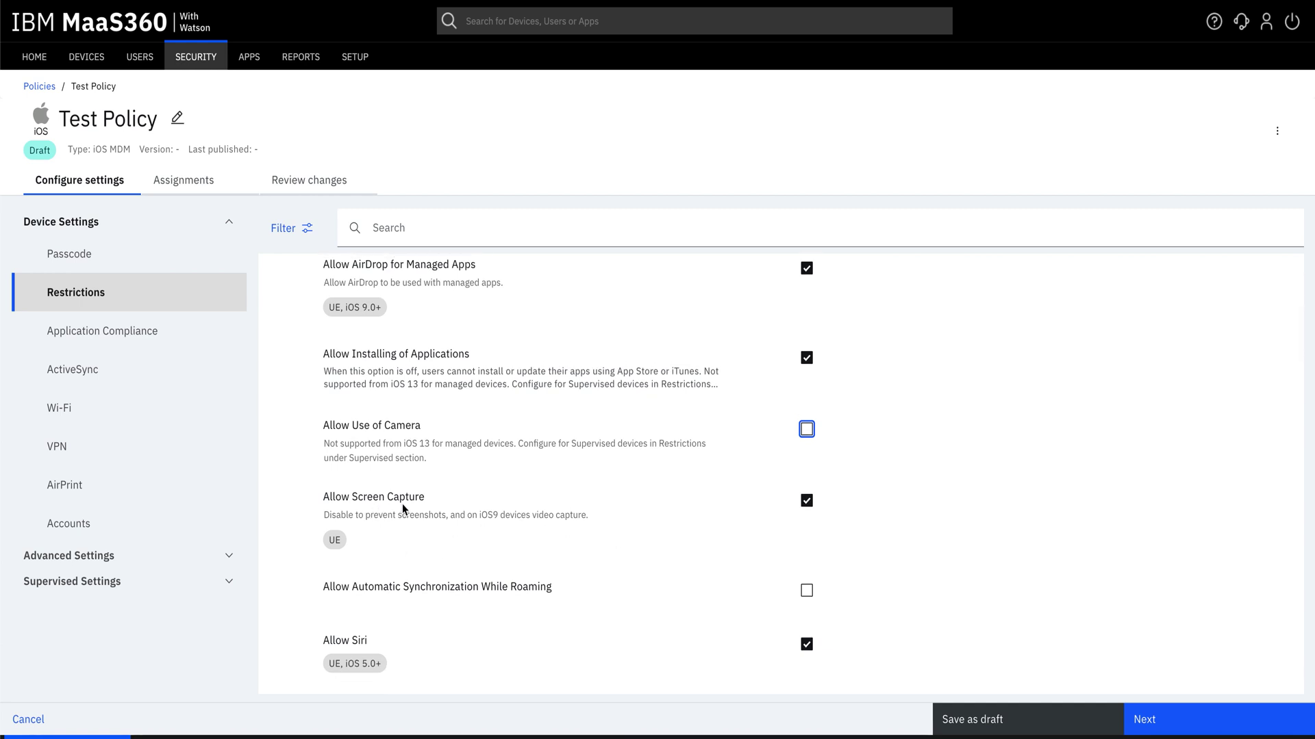
{"action": "scroll", "coordinate": [401, 504], "scroll_direction": "down", "scroll_amount": 3}
{"action": "scroll", "coordinate": [401, 503], "scroll_direction": "down", "scroll_amount": 2}
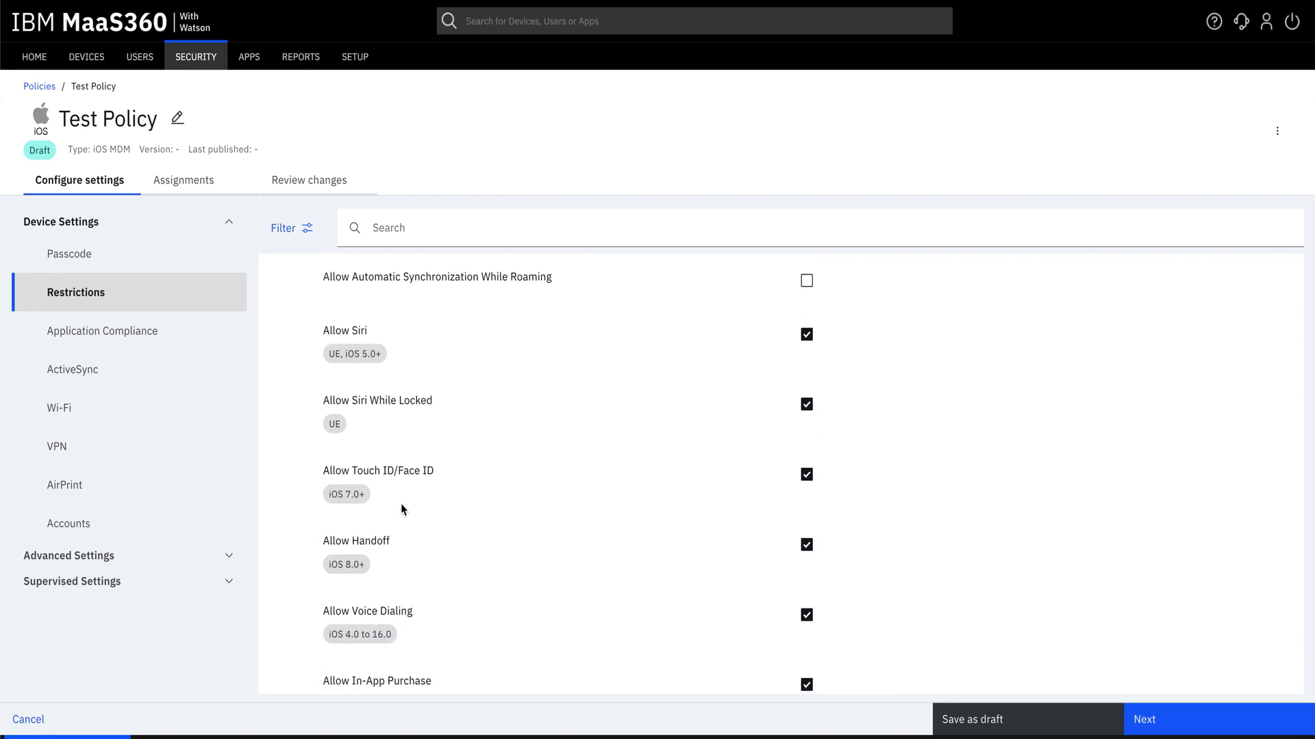
{"action": "scroll", "coordinate": [401, 503], "scroll_direction": "up", "scroll_amount": 12}
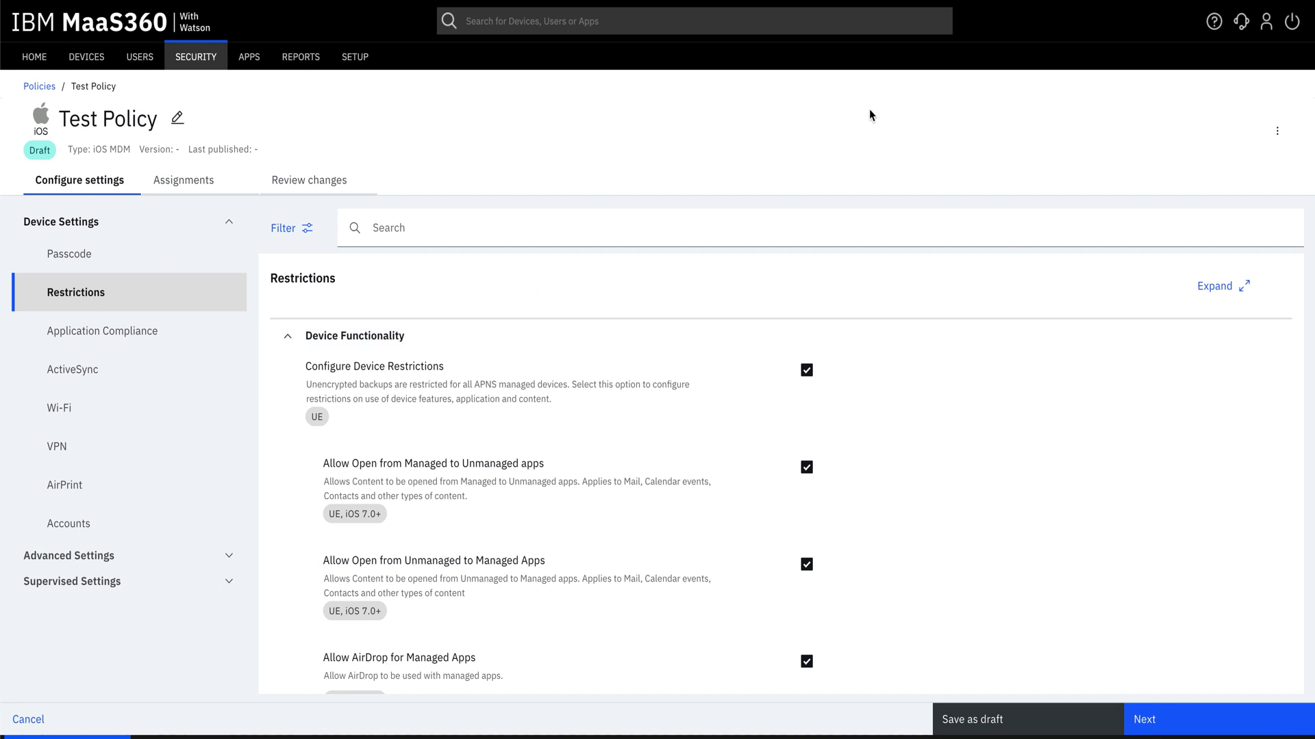
Step: Uncheck Allow Use of YouTube Application in the Applications restrictions
{"action": "scroll", "coordinate": [558, 516], "scroll_direction": "down", "scroll_amount": 5}
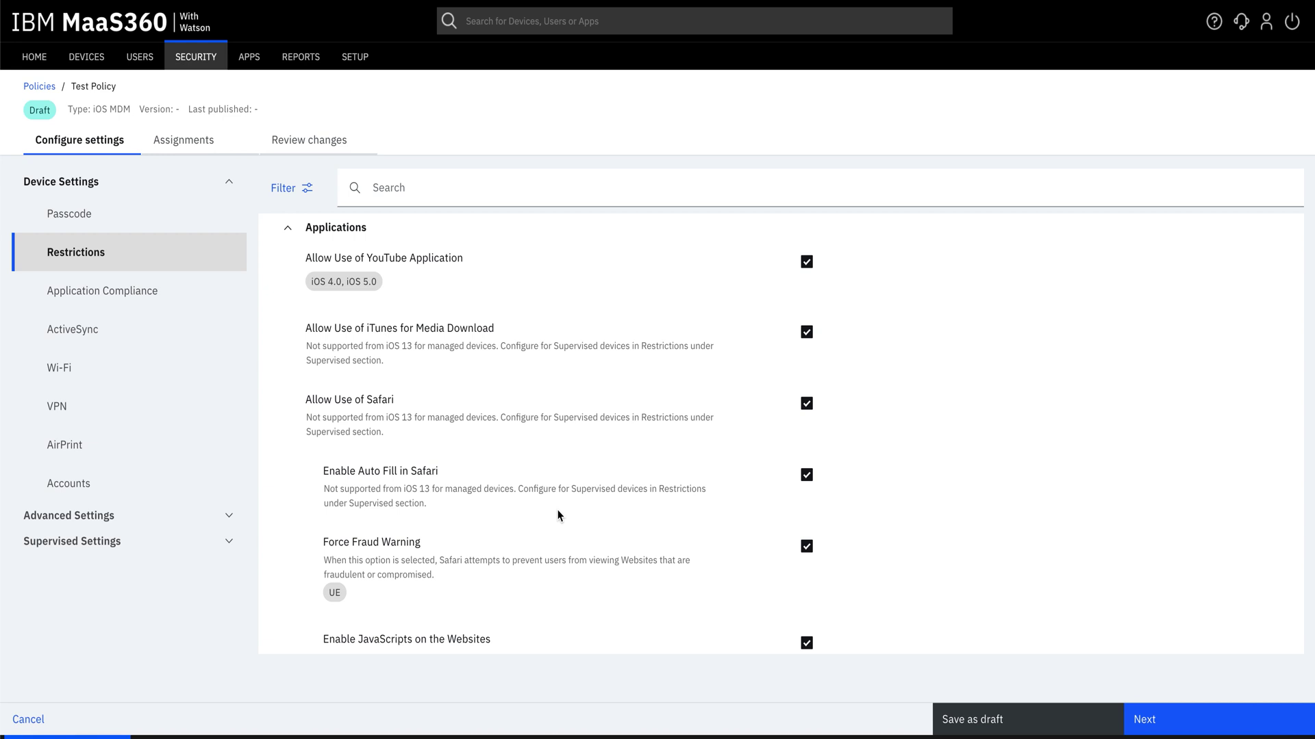
{"action": "scroll", "coordinate": [558, 516], "scroll_direction": "up", "scroll_amount": 1}
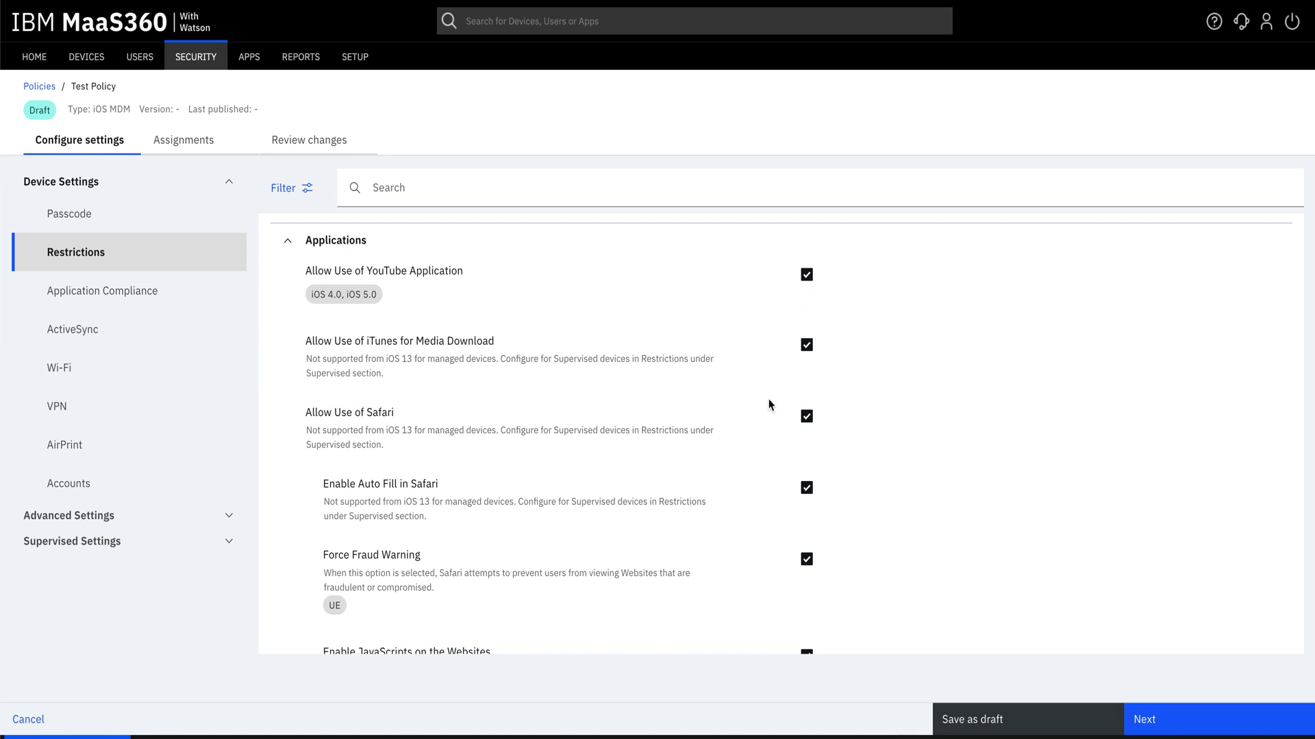
{"action": "scroll", "coordinate": [808, 274], "scroll_direction": "down", "scroll_amount": 1}
{"action": "left_click", "coordinate": [807, 252]}
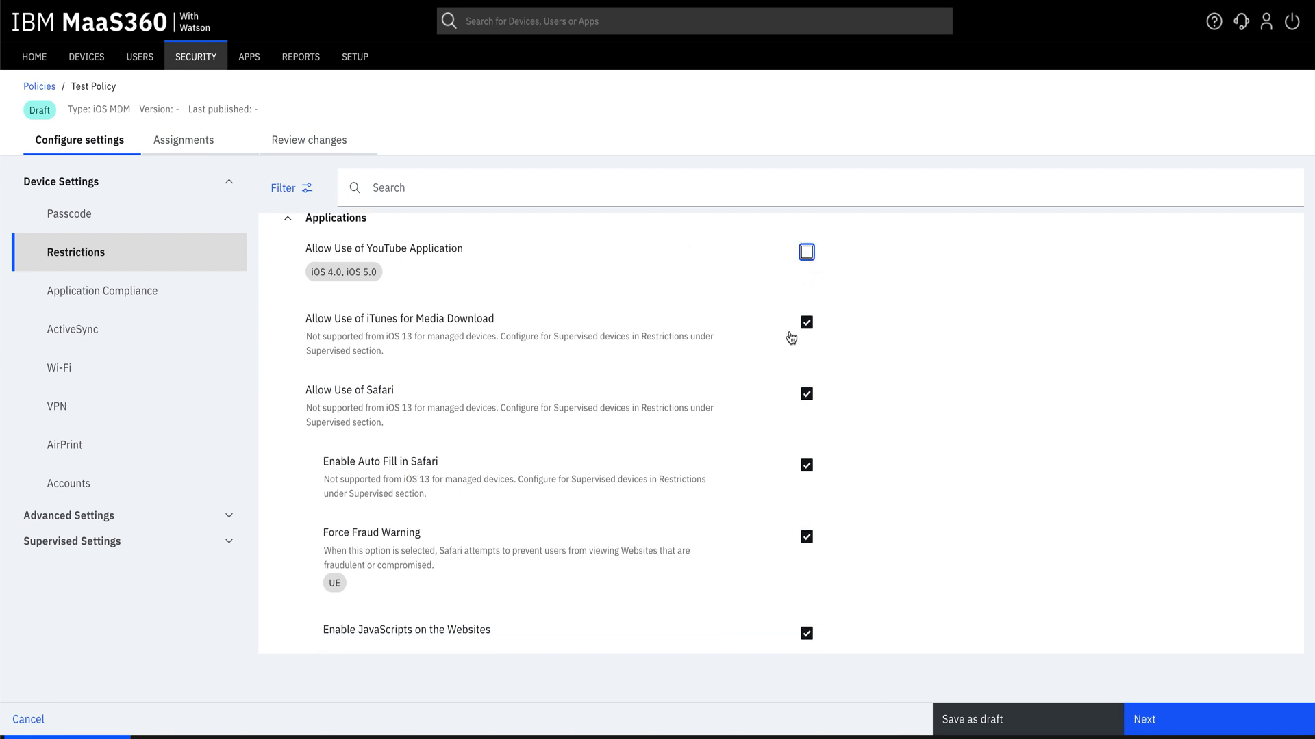
{"action": "scroll", "coordinate": [789, 332], "scroll_direction": "down", "scroll_amount": 3}
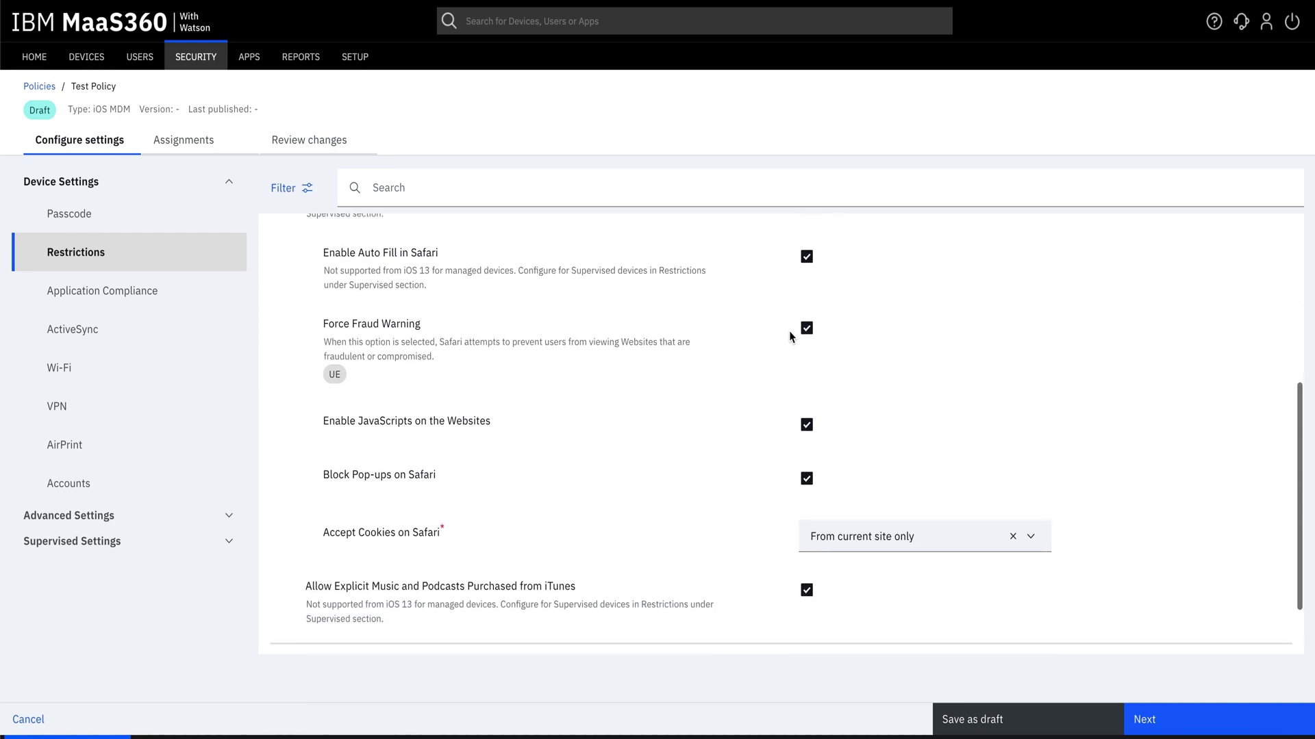
{"action": "scroll", "coordinate": [736, 404], "scroll_direction": "up", "scroll_amount": 1}
{"action": "scroll", "coordinate": [736, 404], "scroll_direction": "up", "scroll_amount": 1}
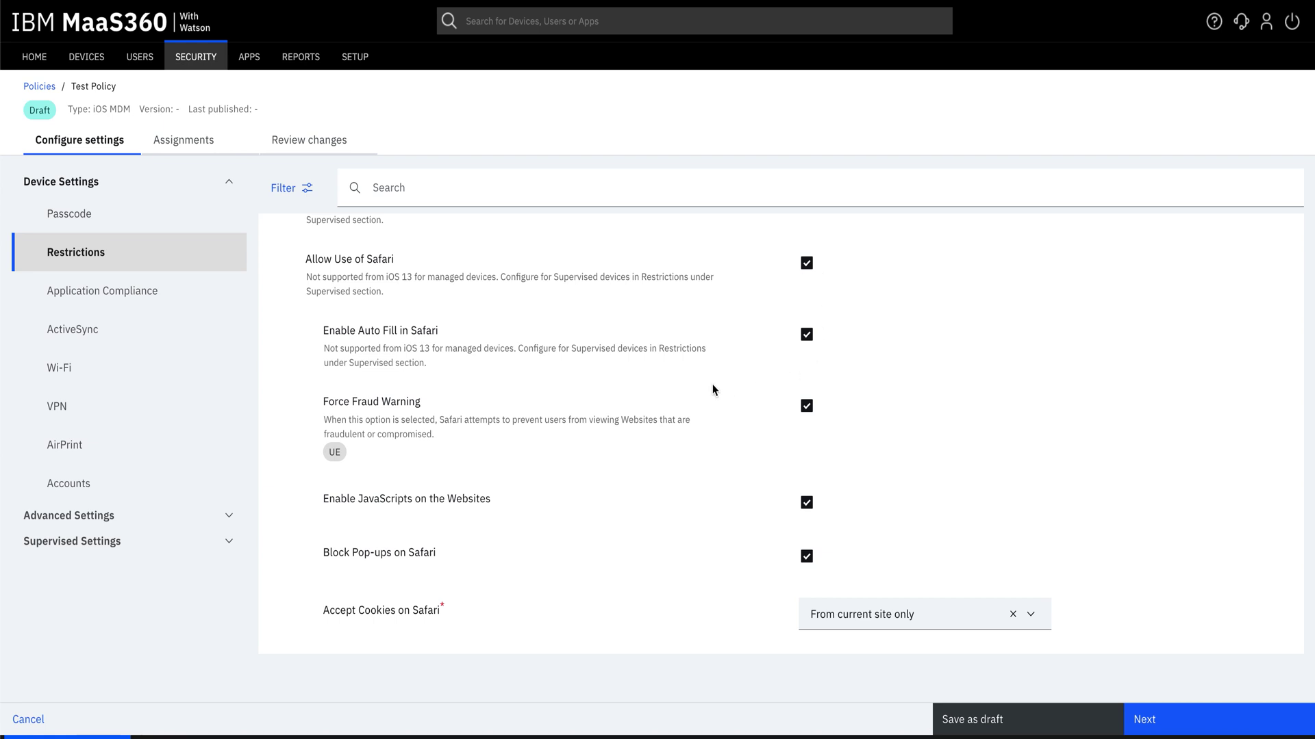
{"action": "scroll", "coordinate": [712, 389], "scroll_direction": "down", "scroll_amount": 2}
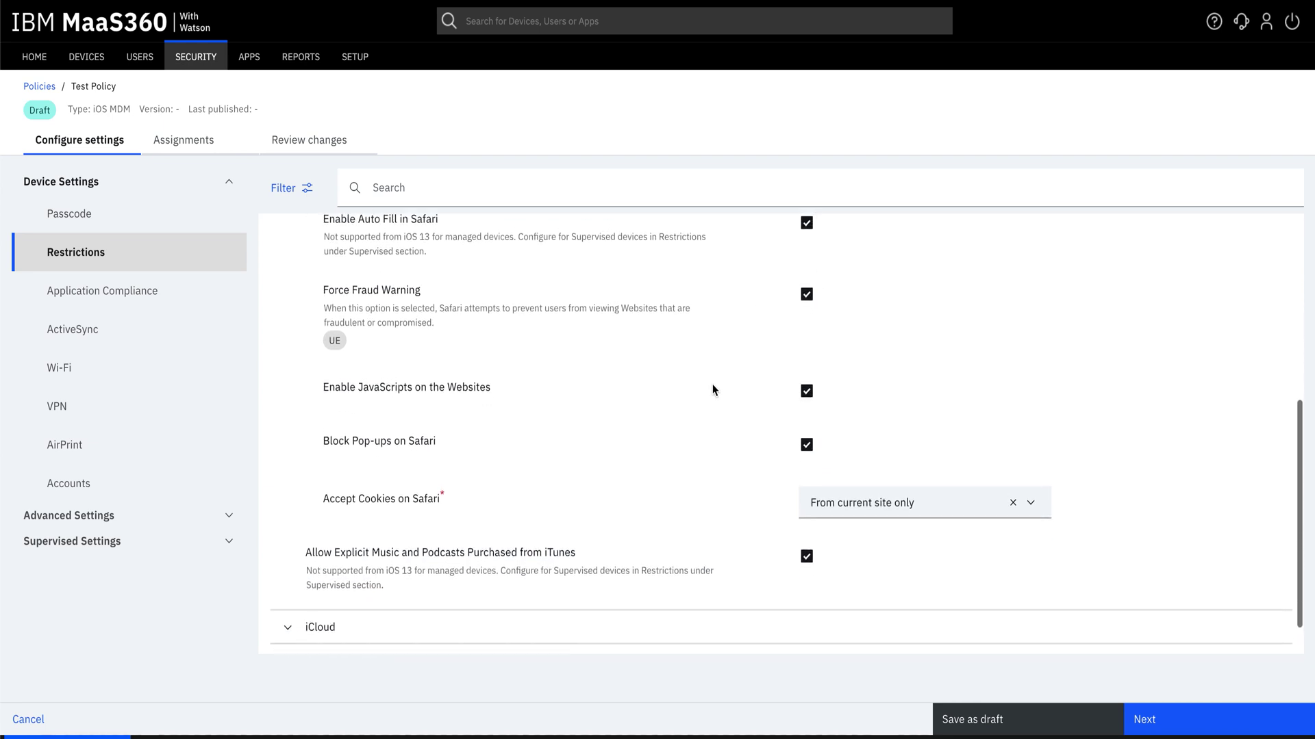
{"action": "scroll", "coordinate": [712, 389], "scroll_direction": "up", "scroll_amount": 5}
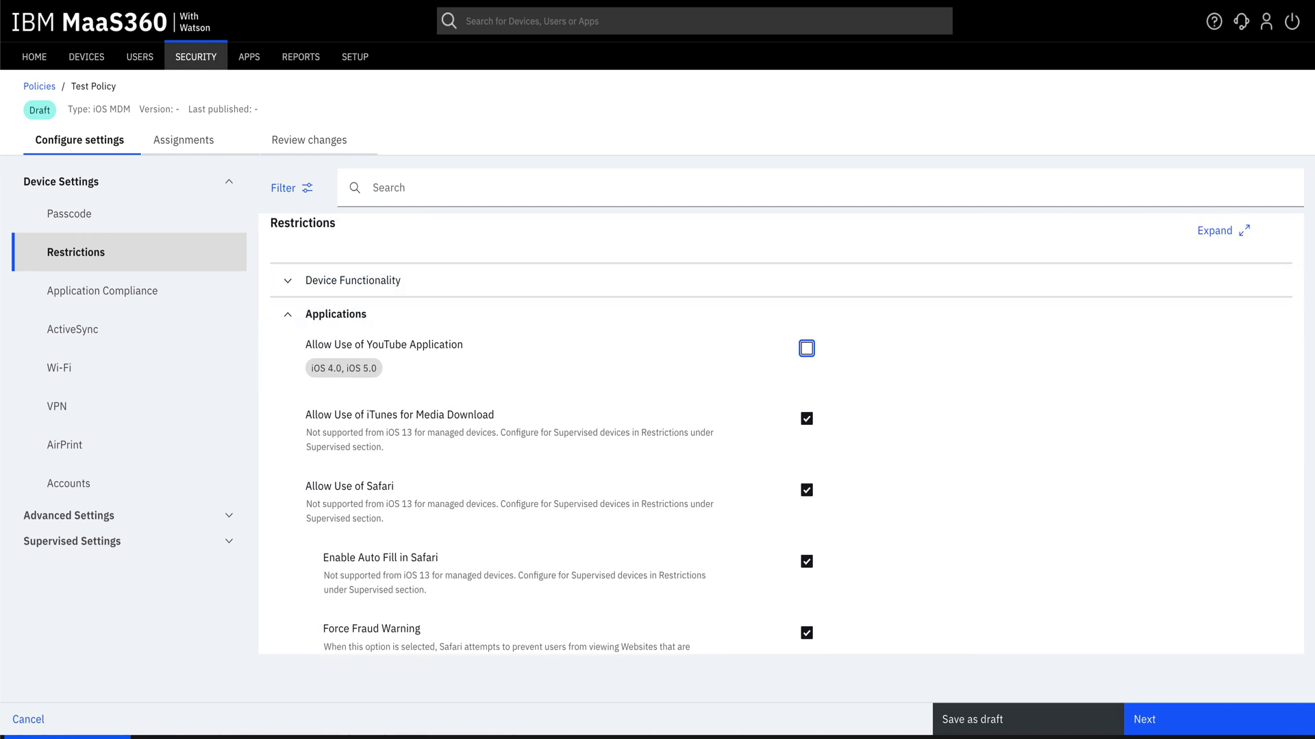
Step: Uncheck Allow Cloud Backup and Allow Documents Sync in the iCloud section
{"action": "scroll", "coordinate": [482, 620], "scroll_direction": "down", "scroll_amount": 10}
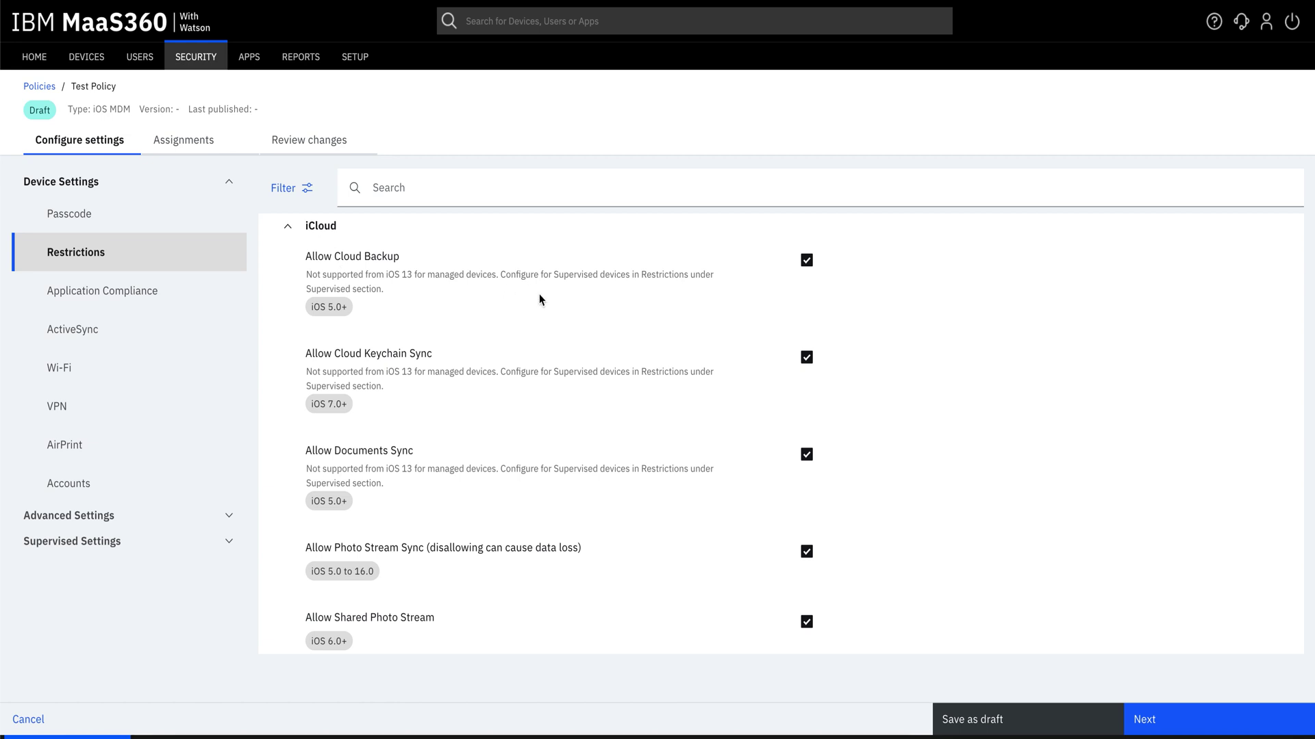
{"action": "left_click", "coordinate": [807, 261]}
{"action": "left_click", "coordinate": [811, 274]}
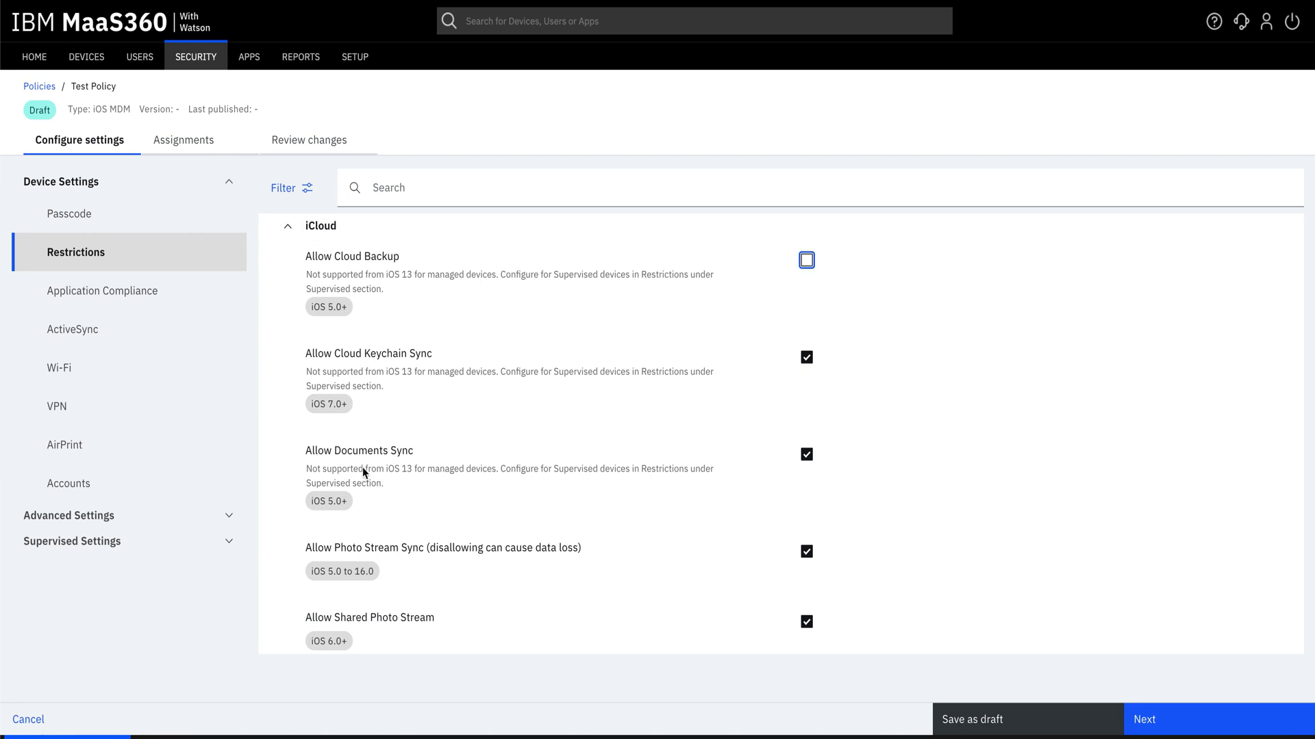
{"action": "left_click", "coordinate": [807, 455]}
{"action": "scroll", "coordinate": [760, 520], "scroll_direction": "down", "scroll_amount": 2}
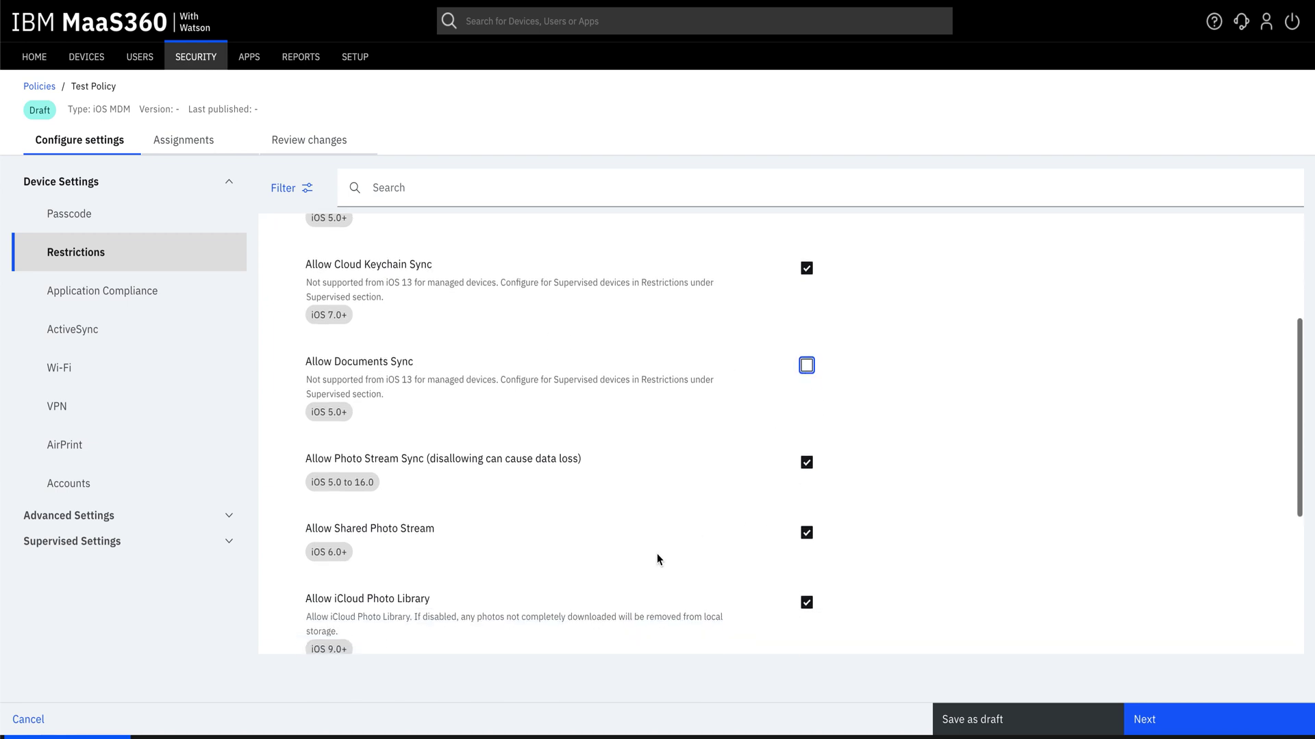
{"action": "scroll", "coordinate": [601, 560], "scroll_direction": "up", "scroll_amount": 4}
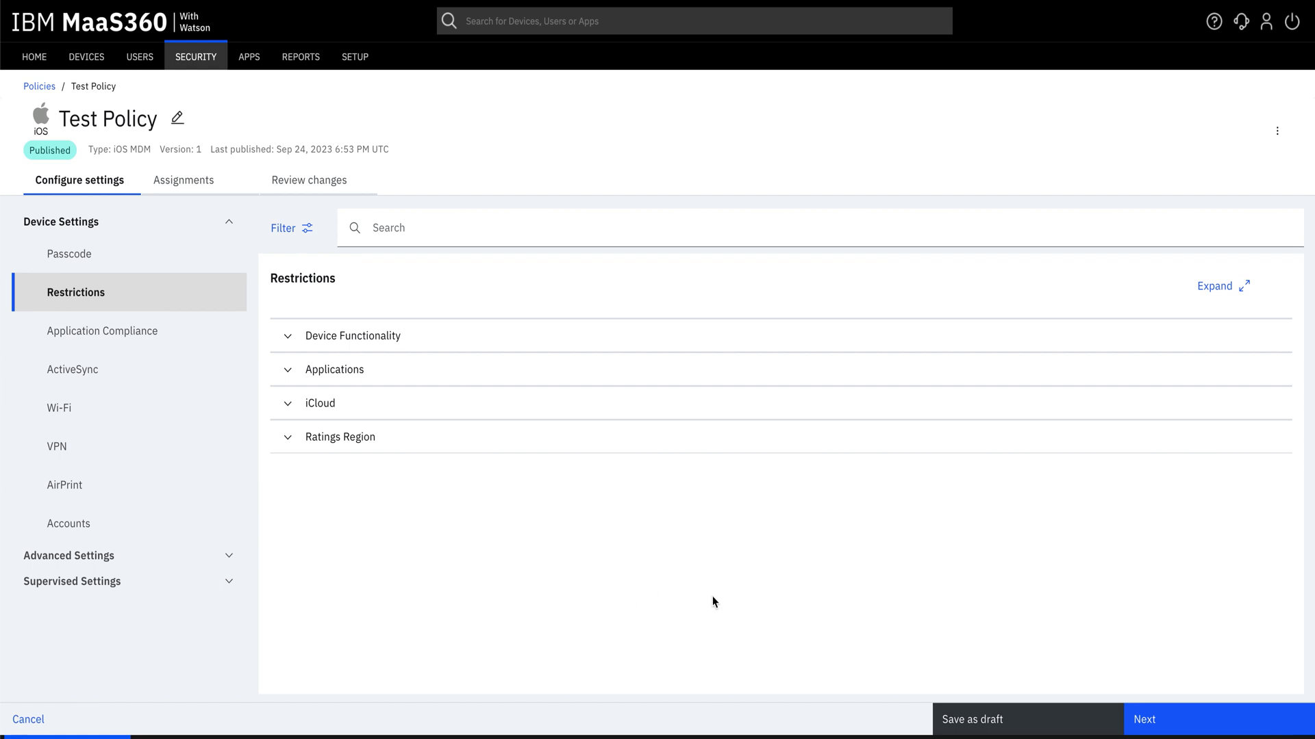
Step: Review and publish the Test Policy changes, confirming with the account password
{"action": "left_click", "coordinate": [1195, 724]}
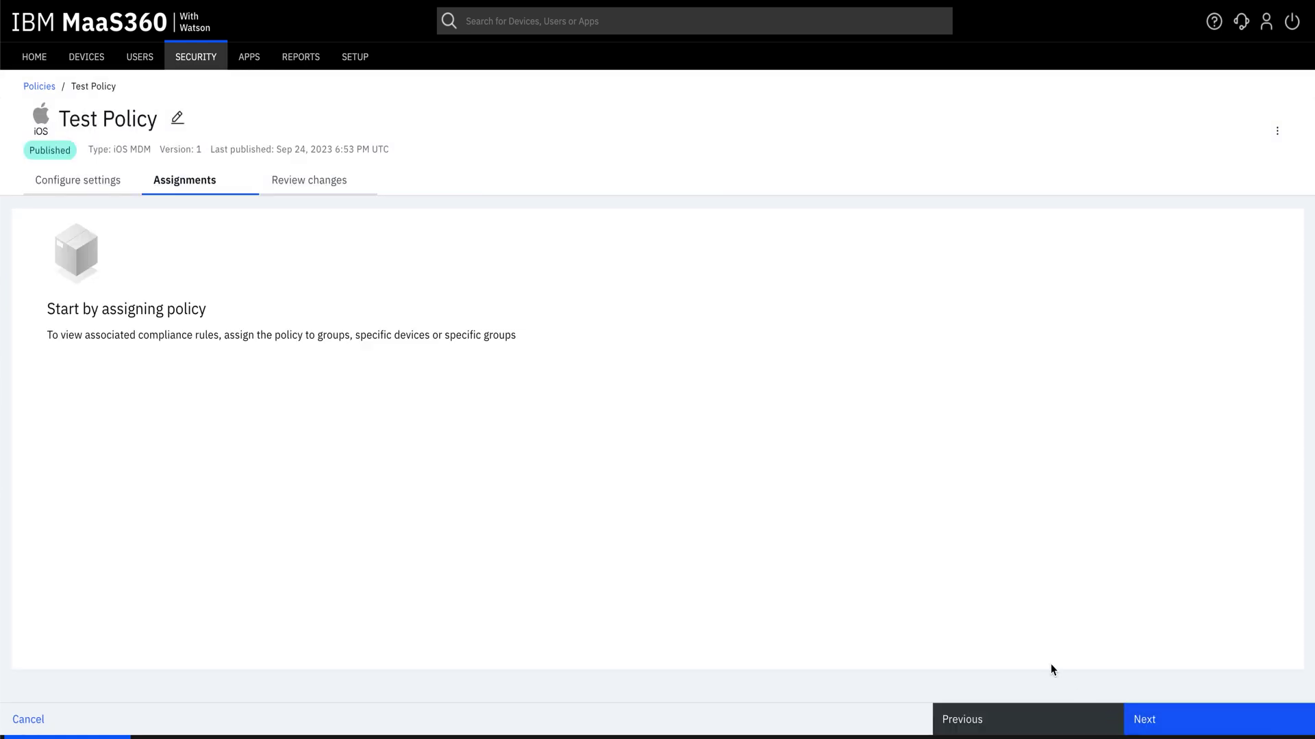
{"action": "left_click", "coordinate": [1178, 717]}
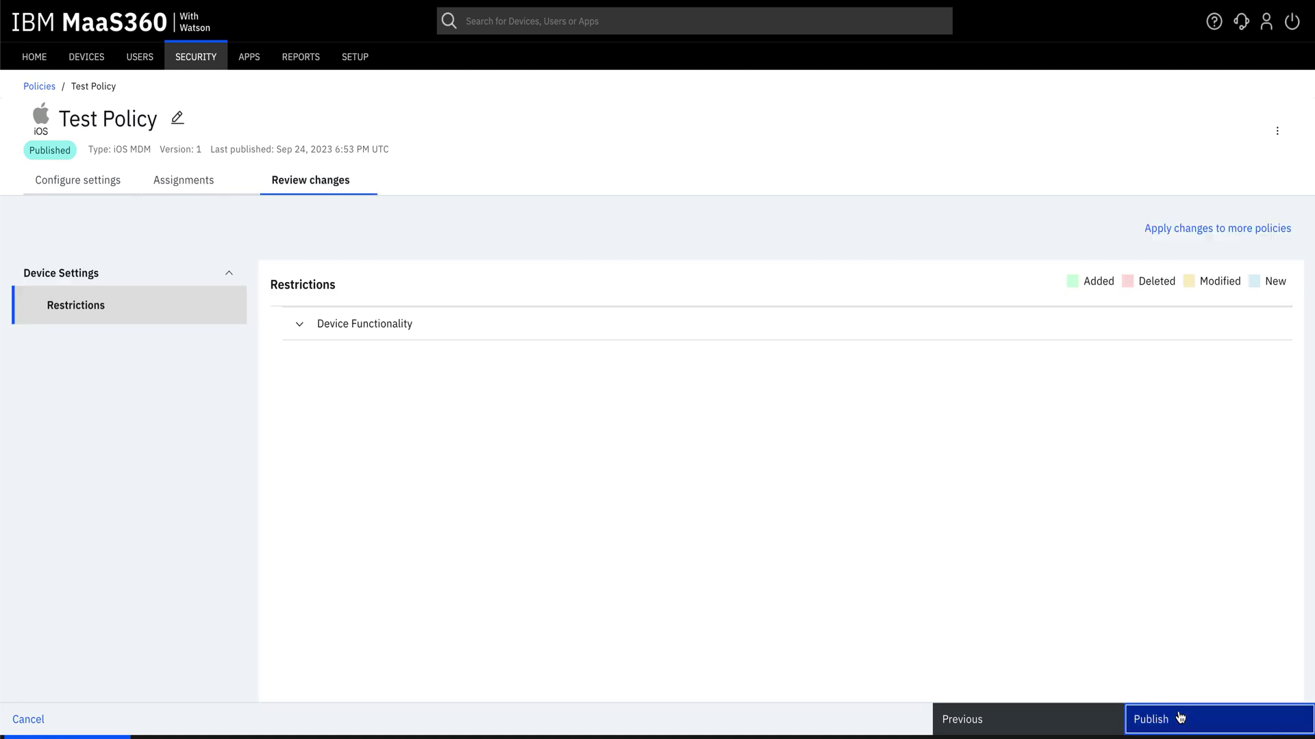
{"action": "left_click", "coordinate": [1179, 717]}
{"action": "left_click", "coordinate": [848, 555]}
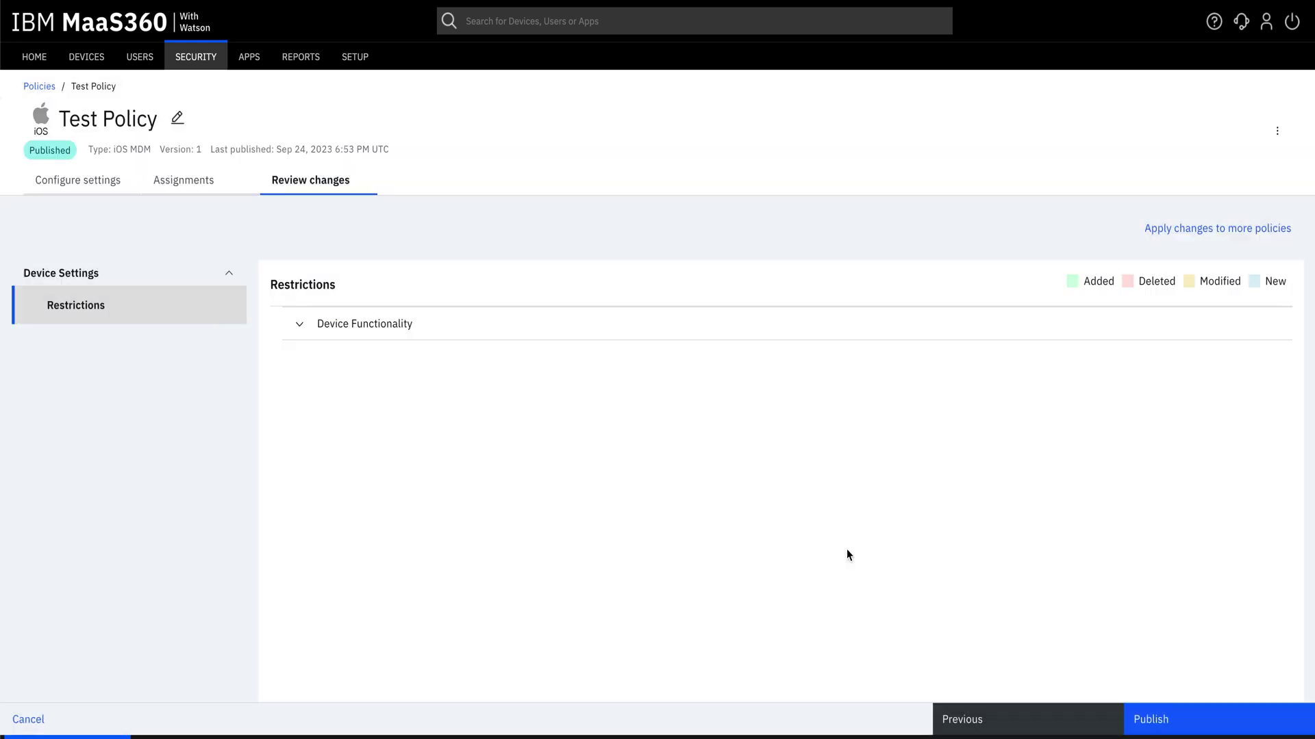
{"action": "type", "text": "••••"}
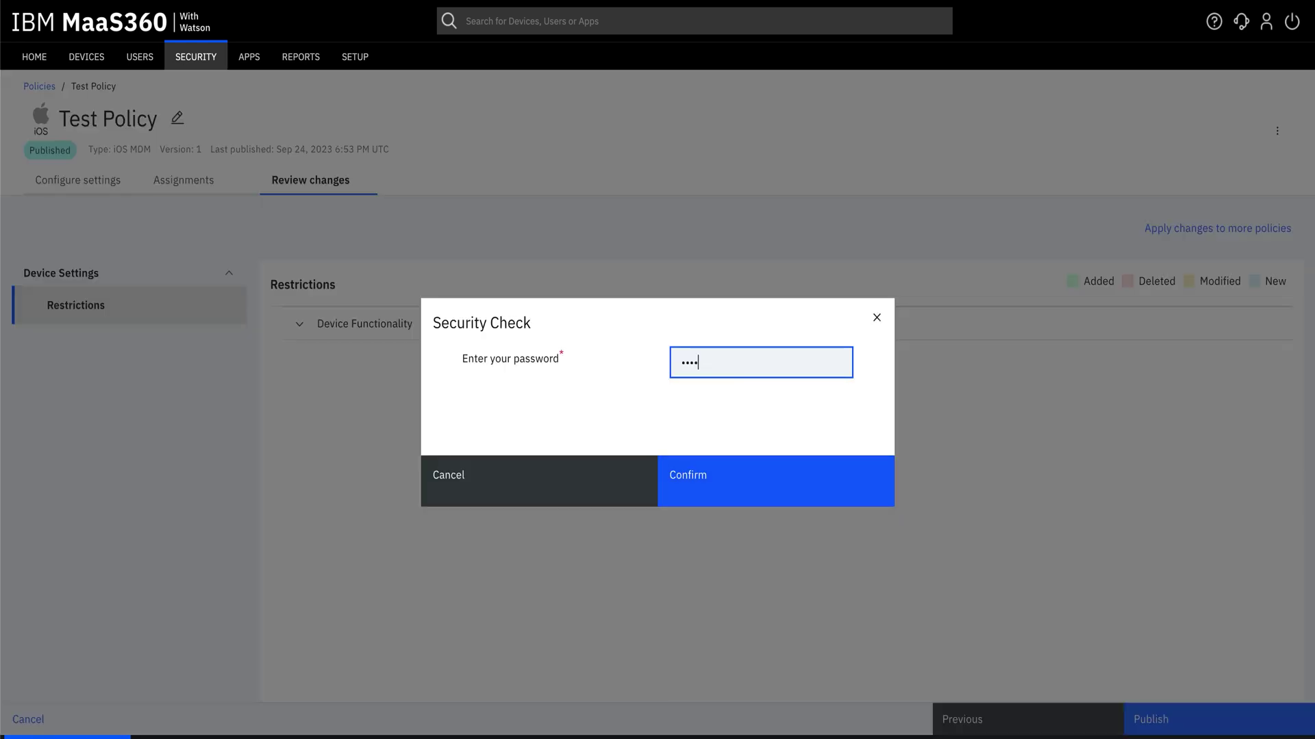
{"action": "type", "text": "•••••"}
{"action": "left_click", "coordinate": [765, 465]}
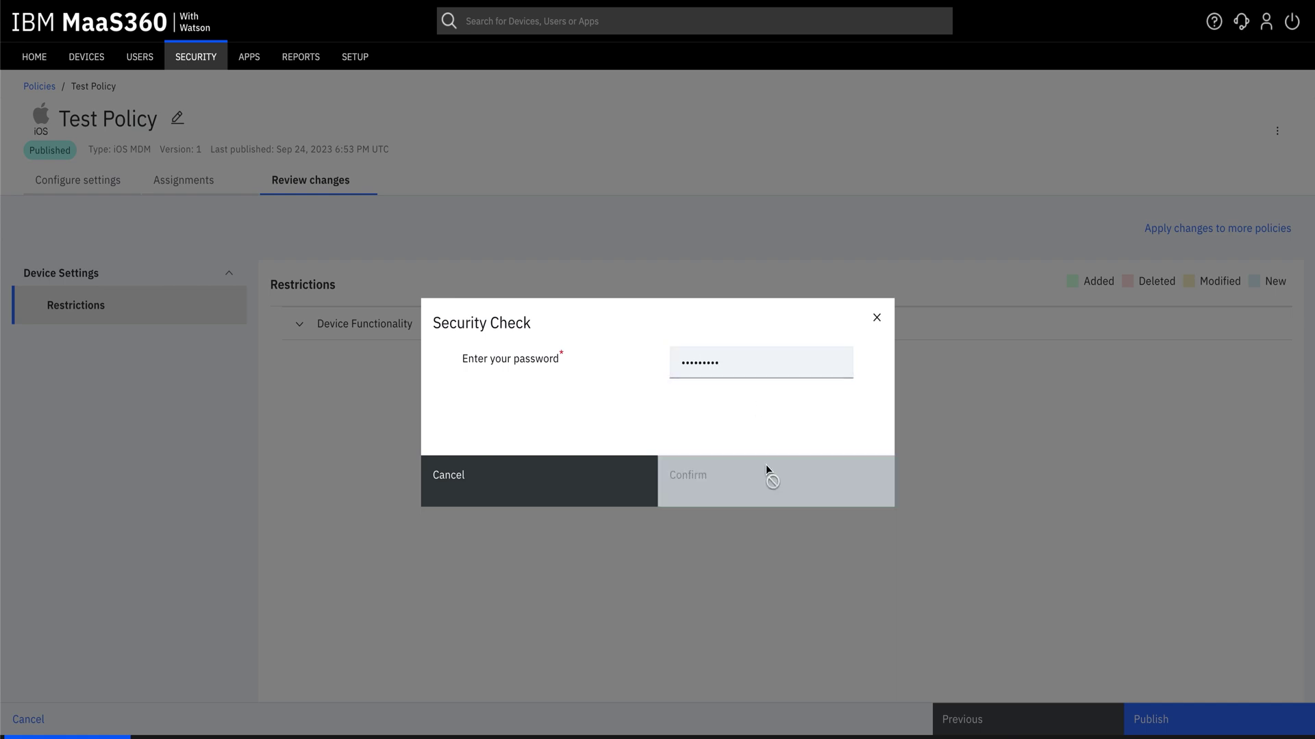